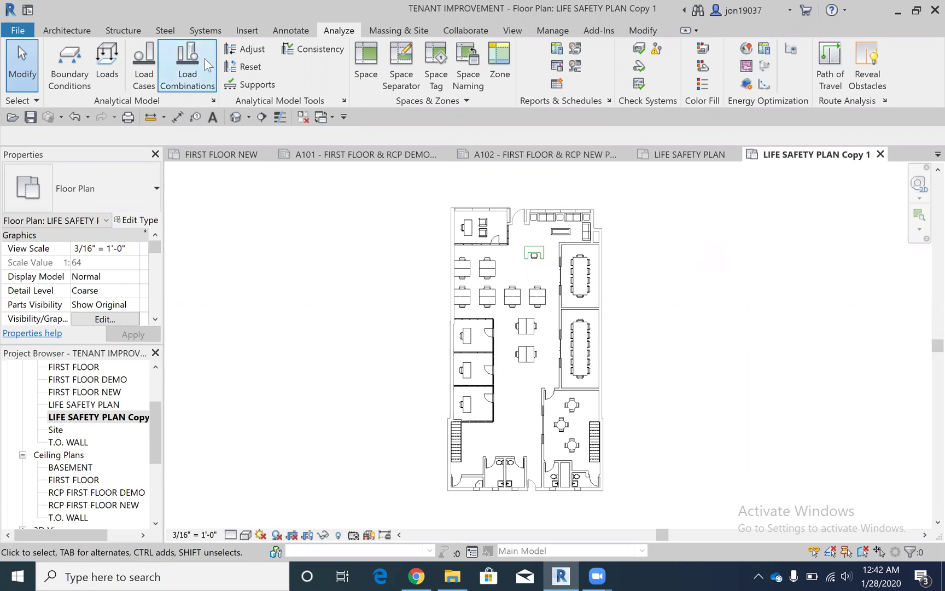
Open the Additional Settings list from the Manage tab
click(554, 30)
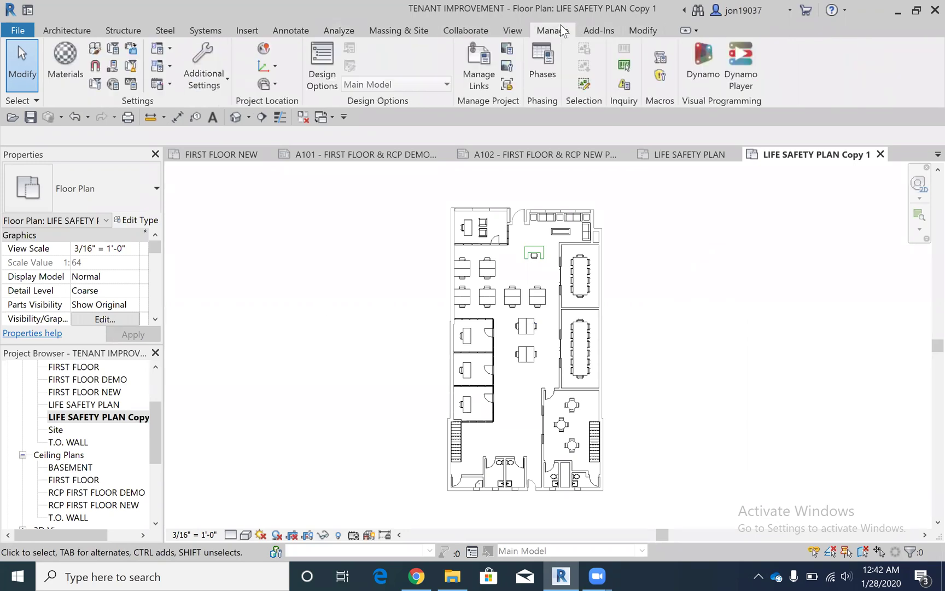
click(212, 82)
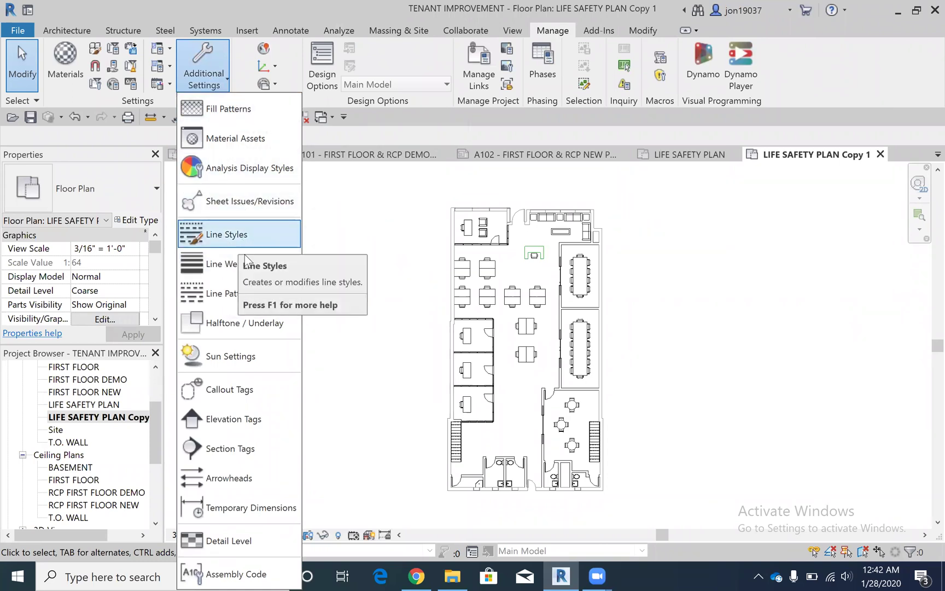
In Line Styles, expand Lines and begin a new subcategory named 'SAFETY PATH'
click(240, 235)
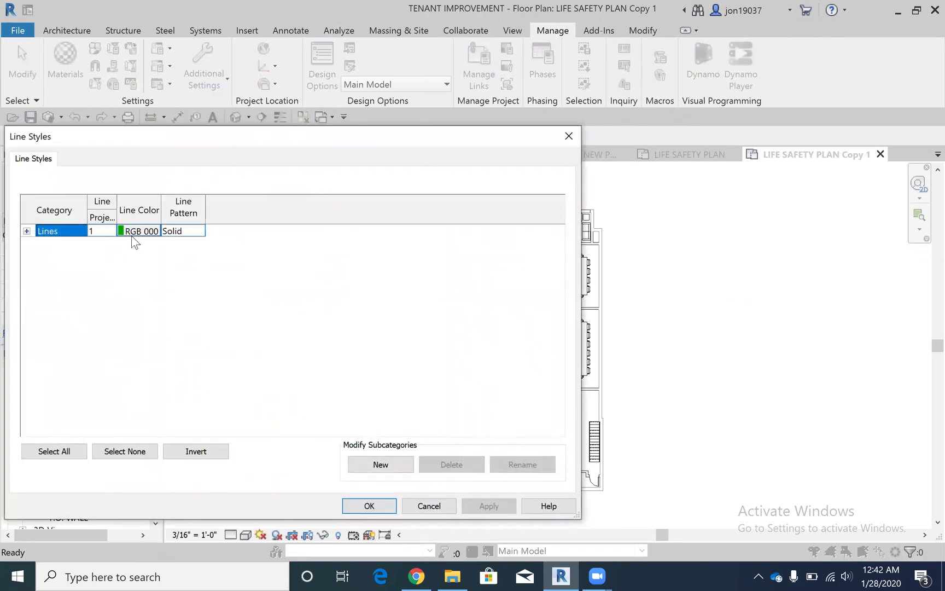
click(26, 231)
scroll(106, 290, down, 2)
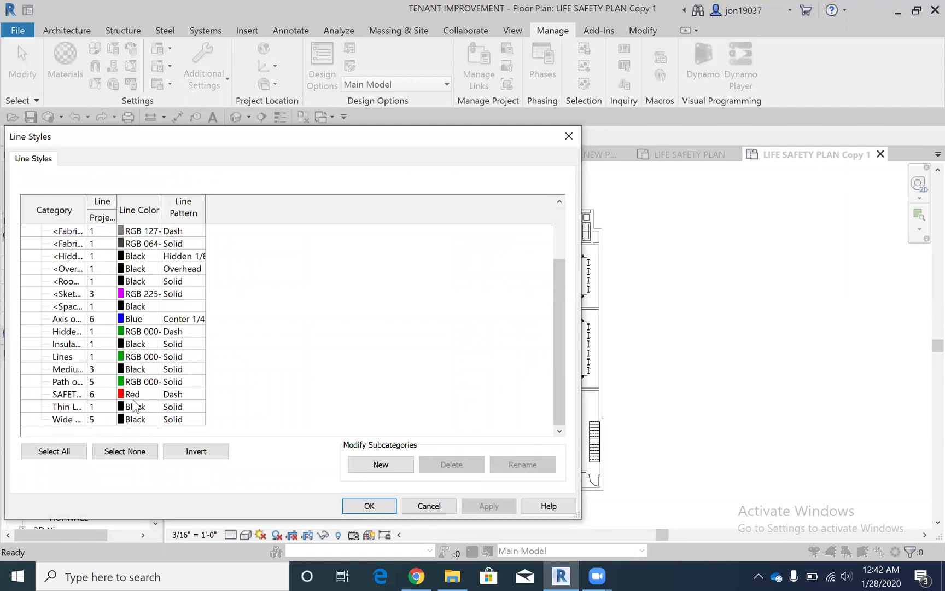
scroll(132, 361, up, 2)
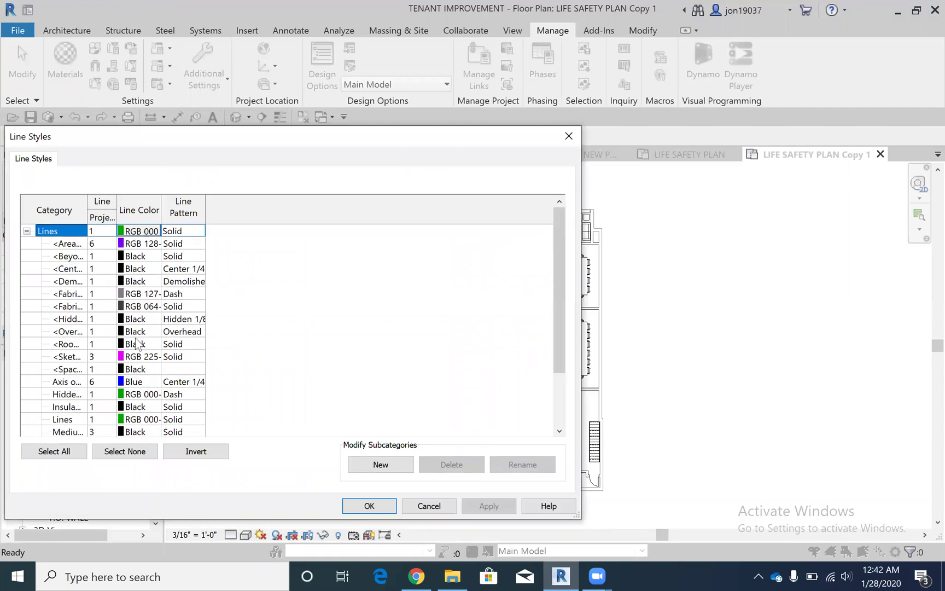
click(388, 466)
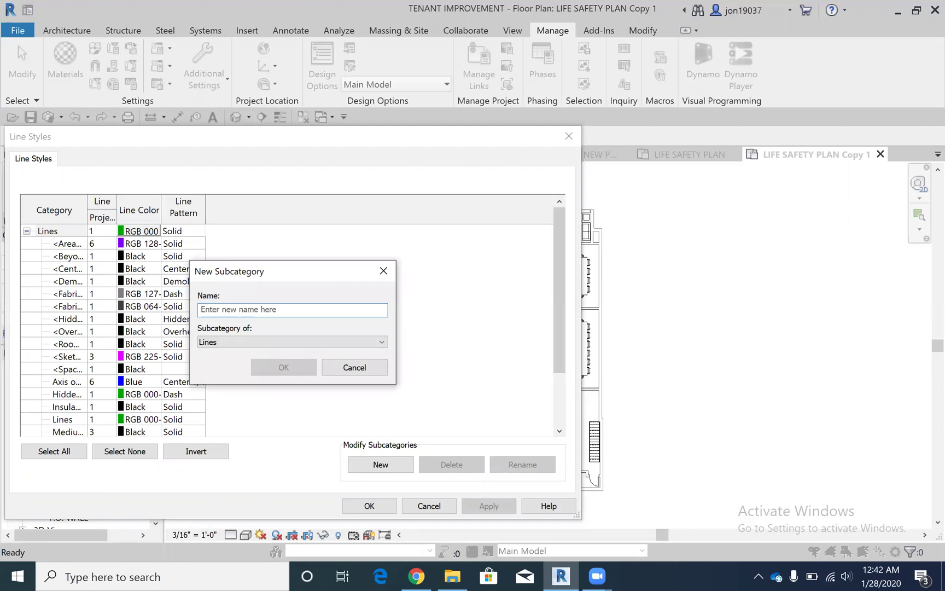
text(SAFETY)
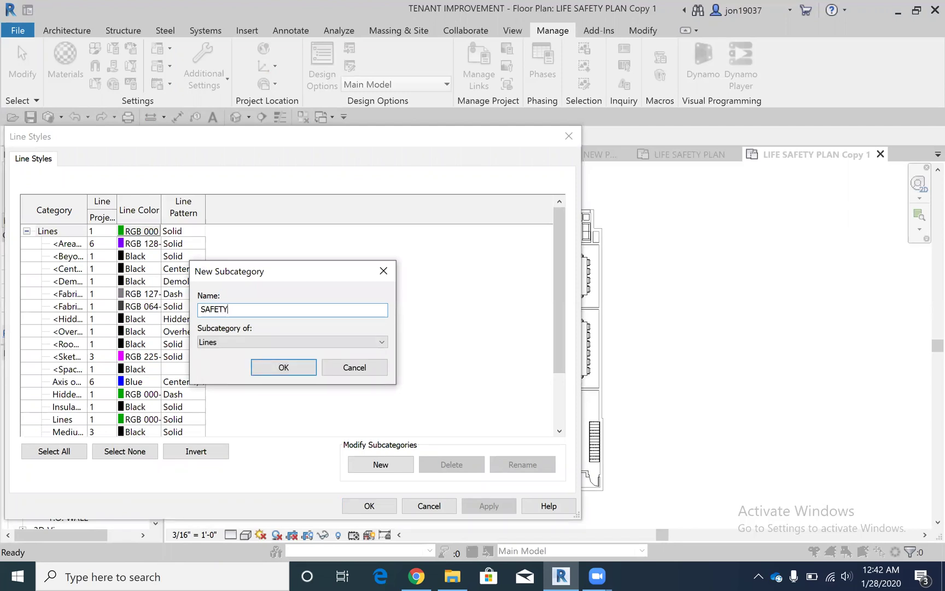
text( PATH)
Confirm the SAFETY PATH subcategory with projection weight 6, Red colour and Dash pattern, then save
click(283, 366)
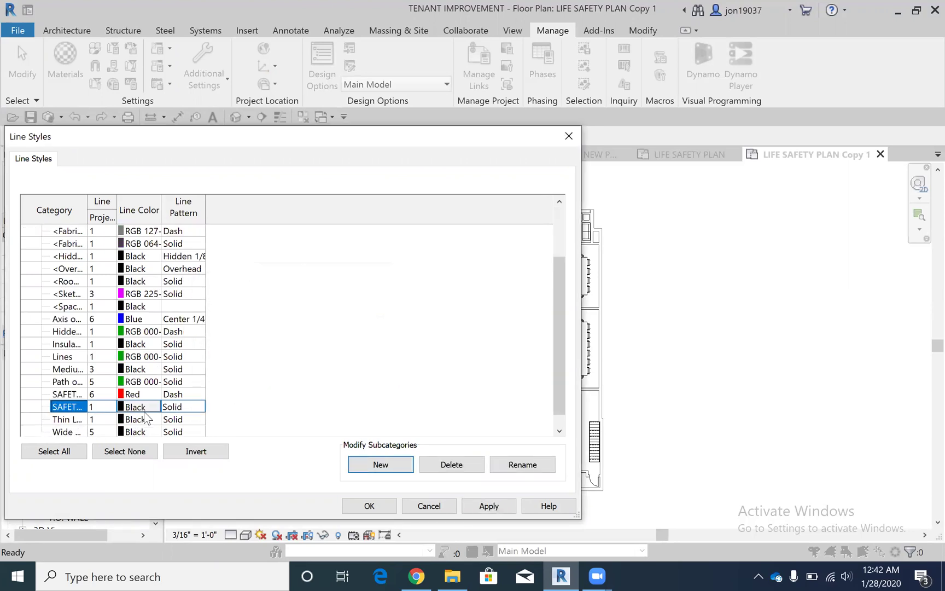
click(109, 406)
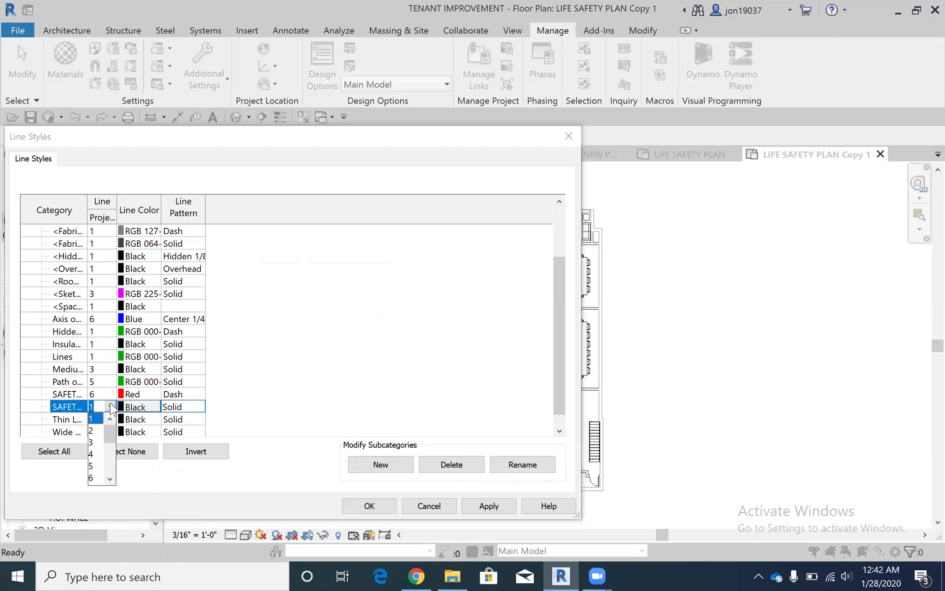
scroll(94, 457, up, 1)
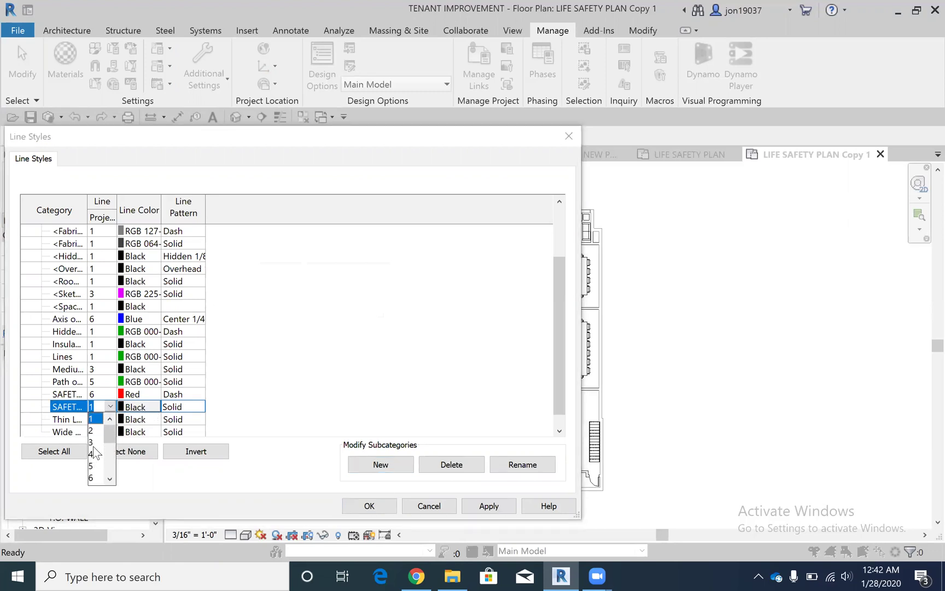
click(94, 444)
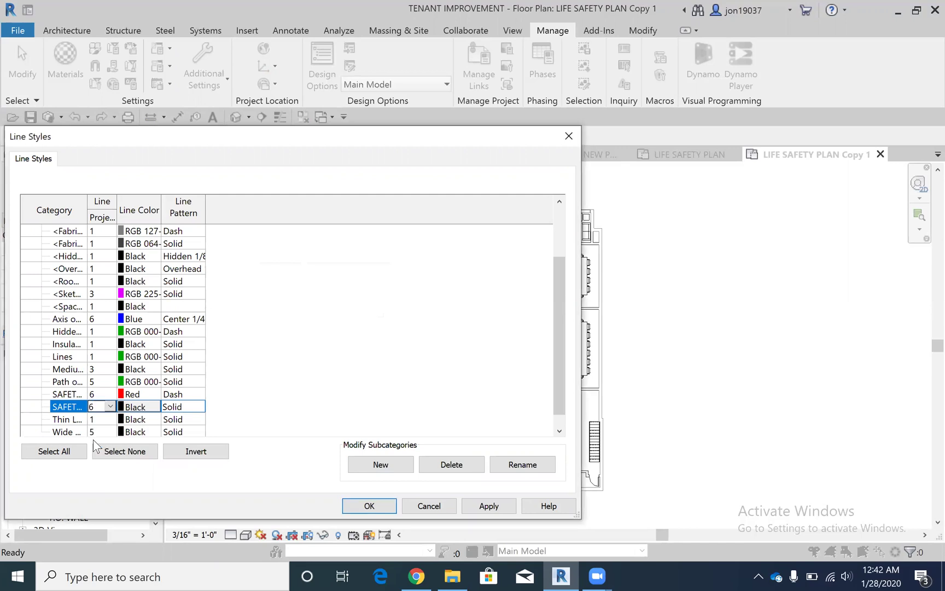
click(139, 406)
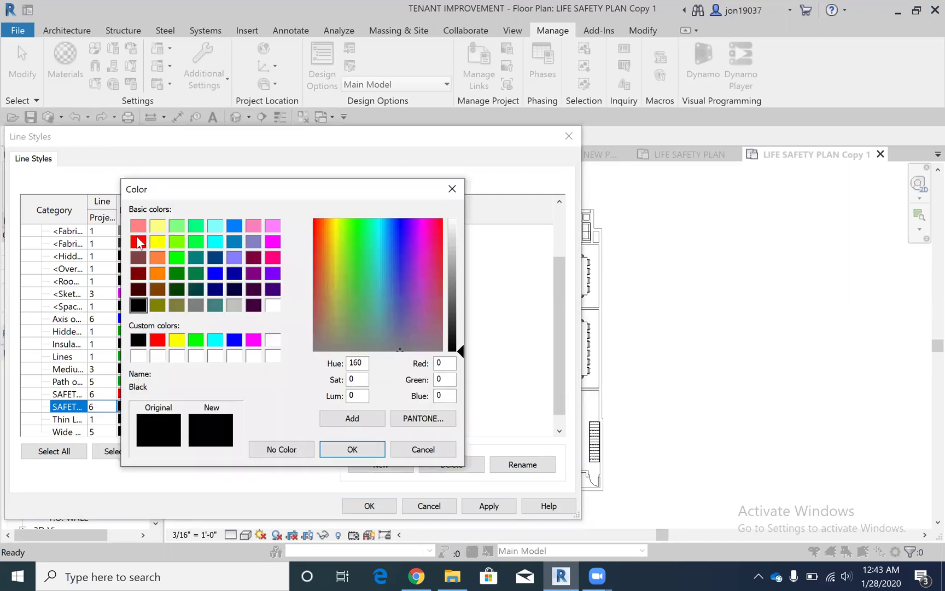
click(138, 241)
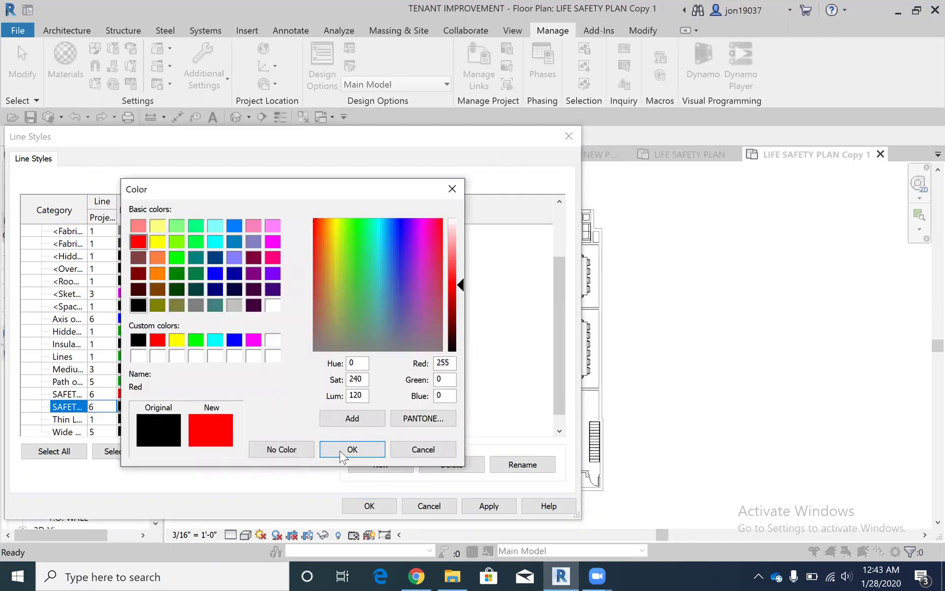
click(340, 447)
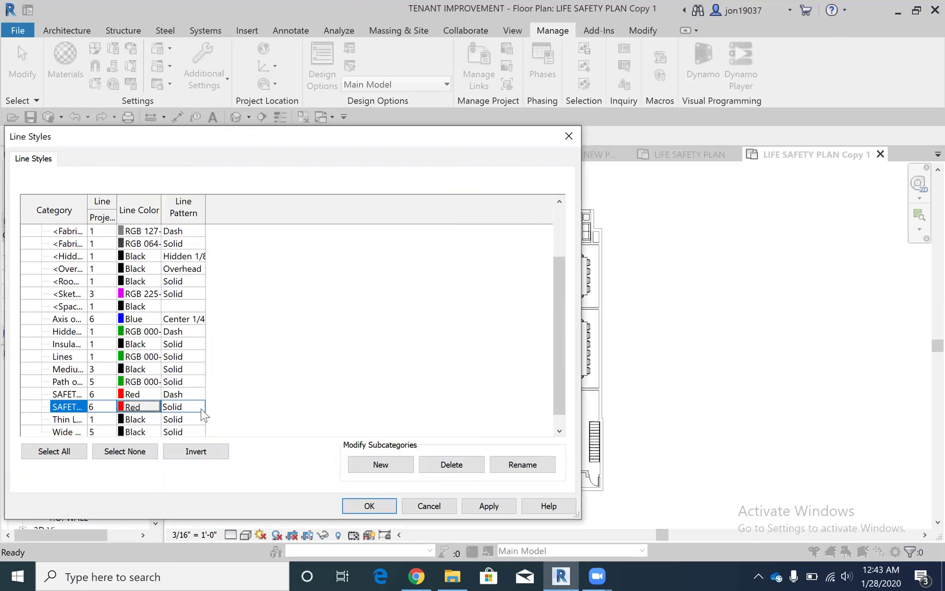
click(201, 408)
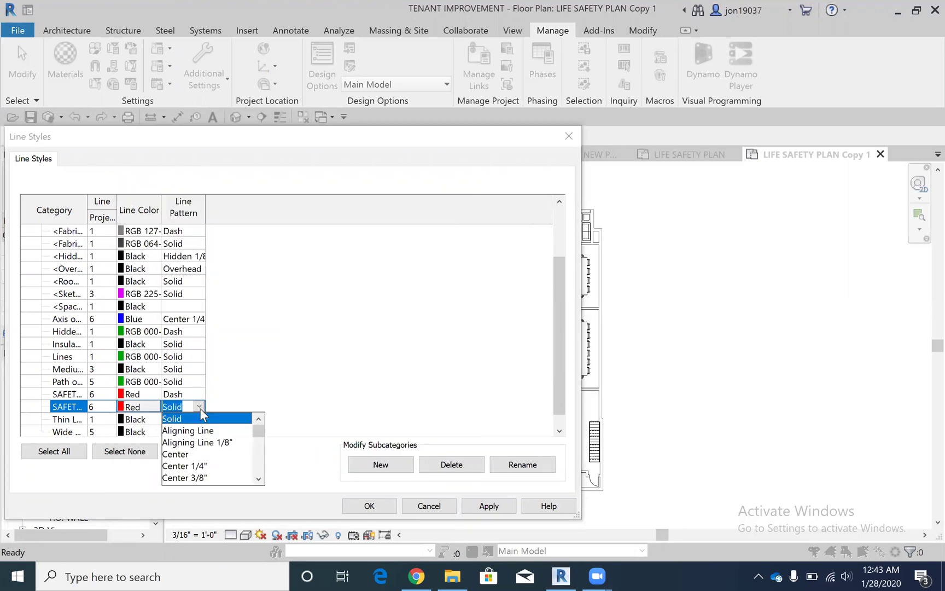
scroll(191, 433, down, 2)
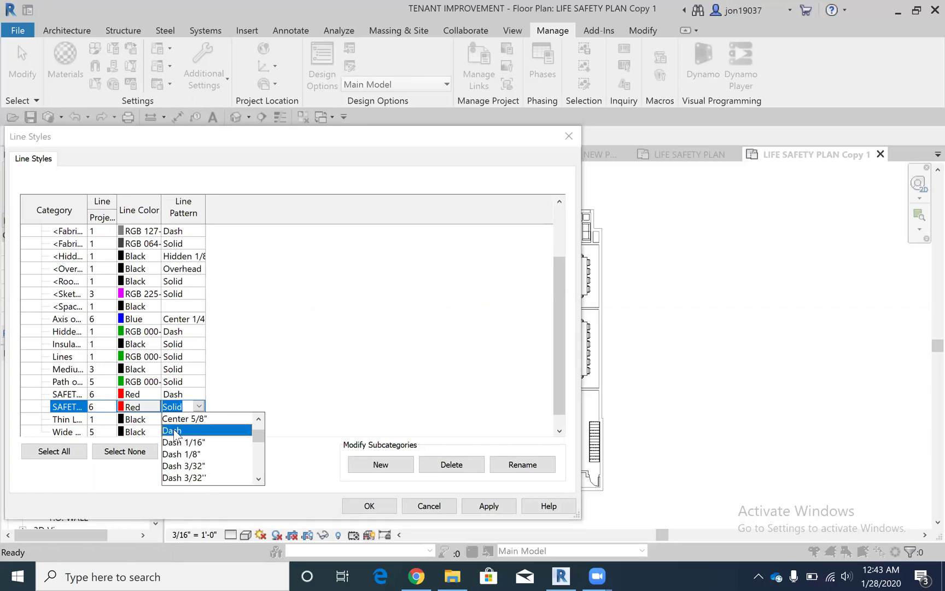
click(174, 431)
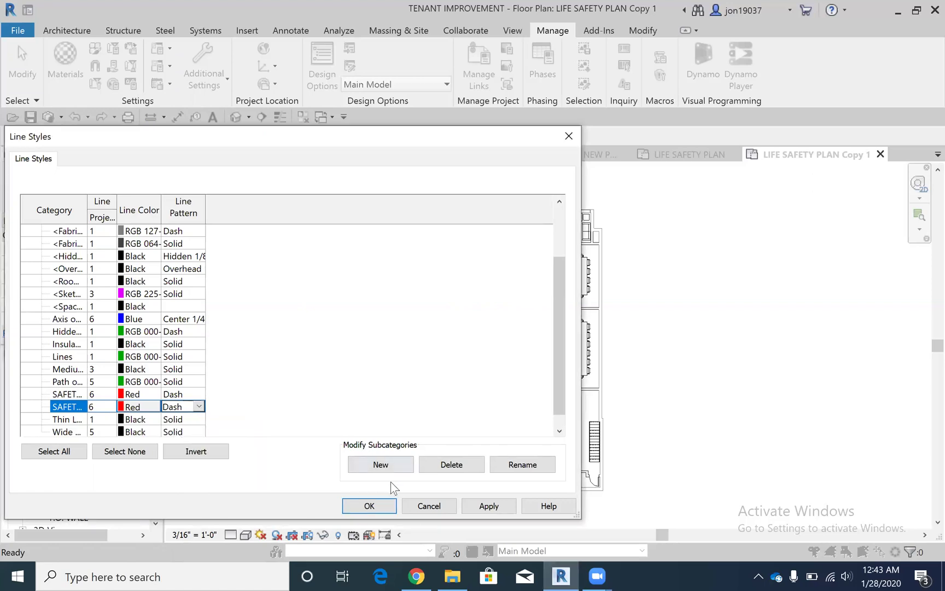
click(370, 506)
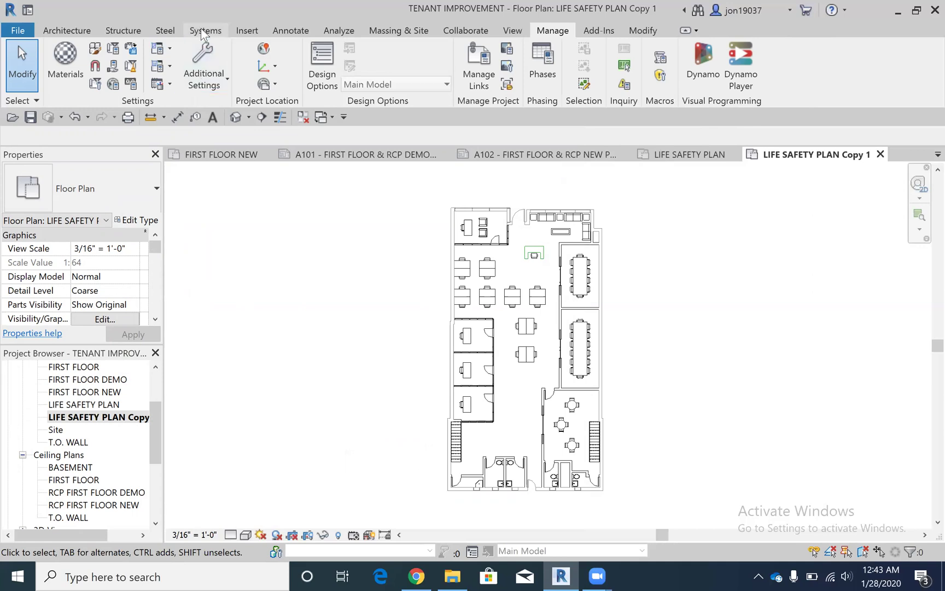
Switch to the Analyze tab to reach the Route Analysis tools
click(339, 30)
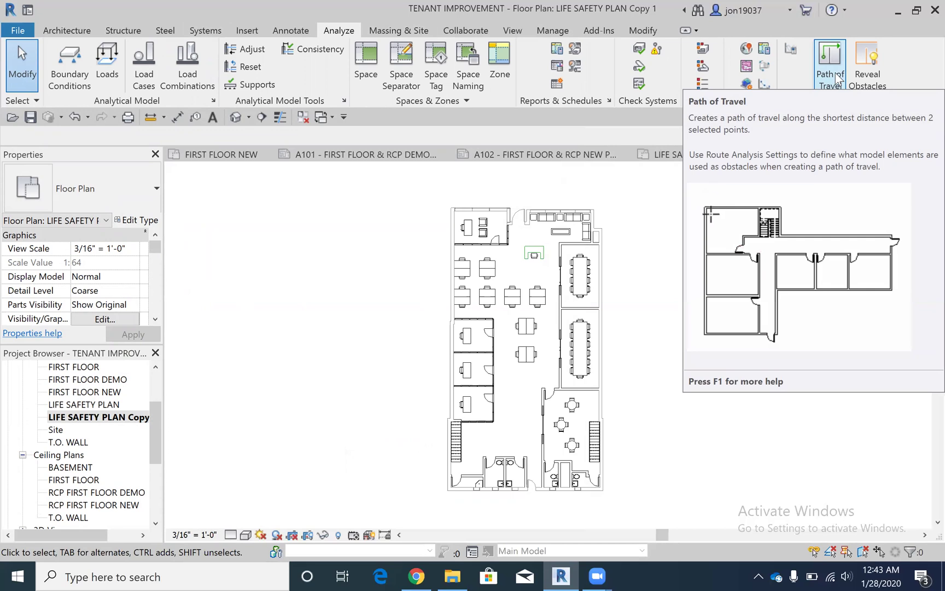
Try a path of travel from the conference room wall, then cancel the failed attempt
click(832, 66)
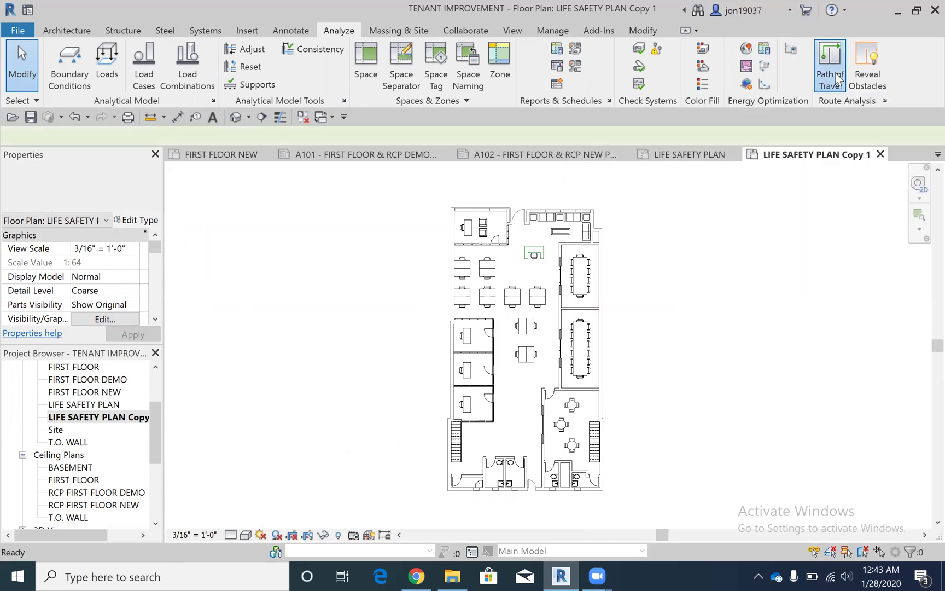
scroll(499, 420, up, 2)
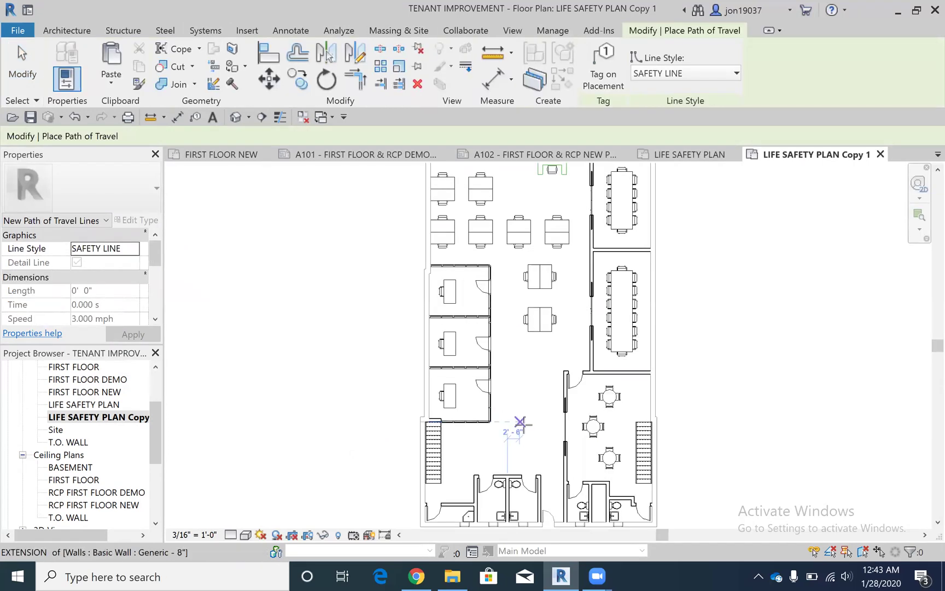
middle_drag(538, 422, 510, 442)
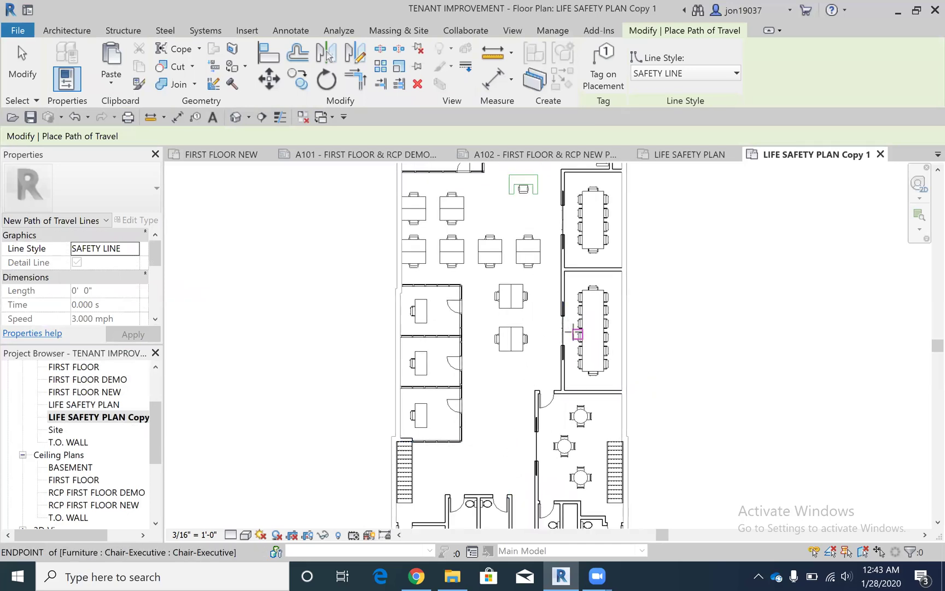
scroll(569, 222, up, 1)
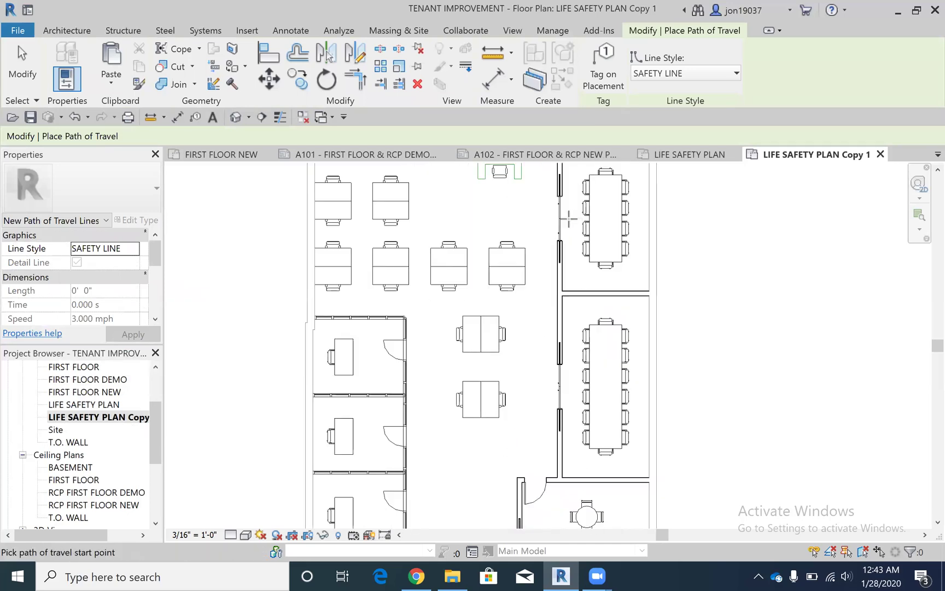
click(568, 218)
middle_drag(568, 217, 551, 236)
key(Escape)
key(Escape)
Draw a path of travel from the conference room door to the bottom exit door
click(831, 60)
middle_drag(524, 443, 582, 312)
click(582, 311)
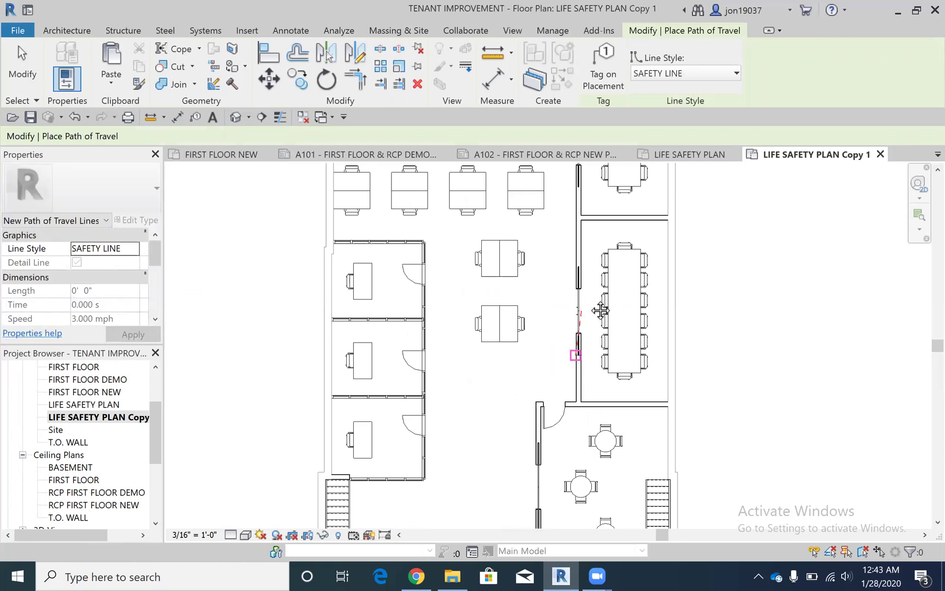
middle_drag(529, 415, 575, 302)
scroll(566, 334, down, 2)
scroll(566, 426, up, 1)
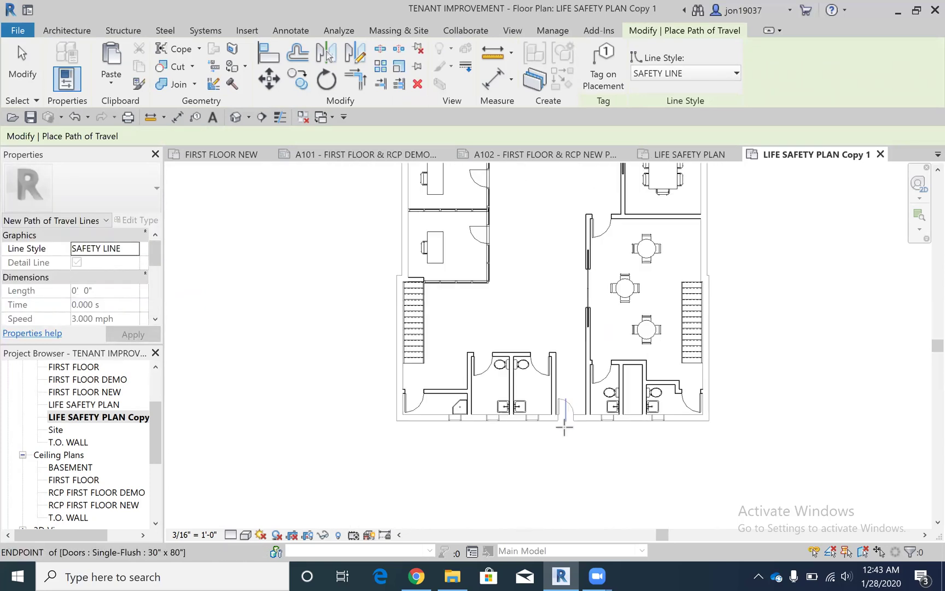
click(567, 422)
Add a second path of travel from the lower-left office to the bottom exit door
middle_drag(616, 280, 610, 394)
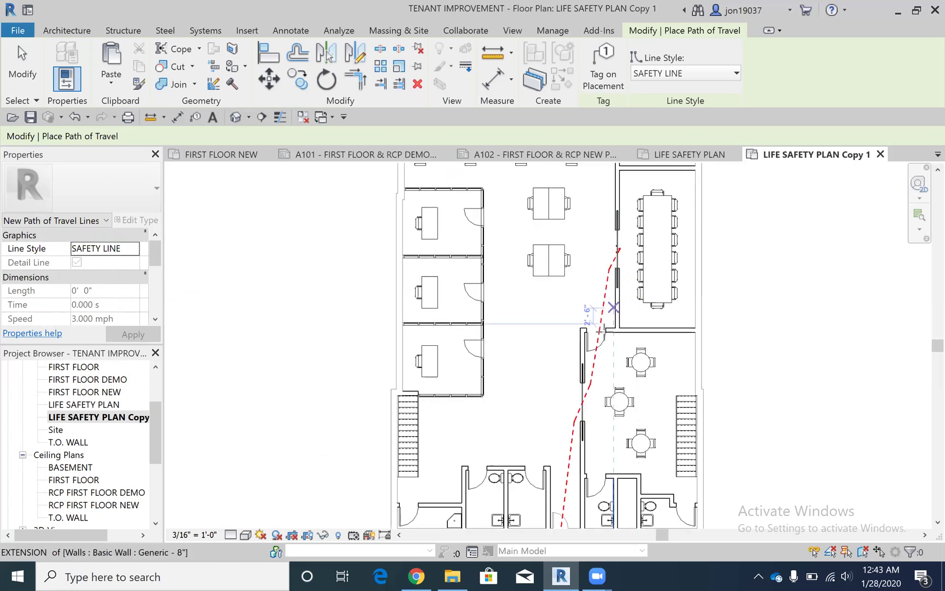
middle_drag(572, 416, 583, 261)
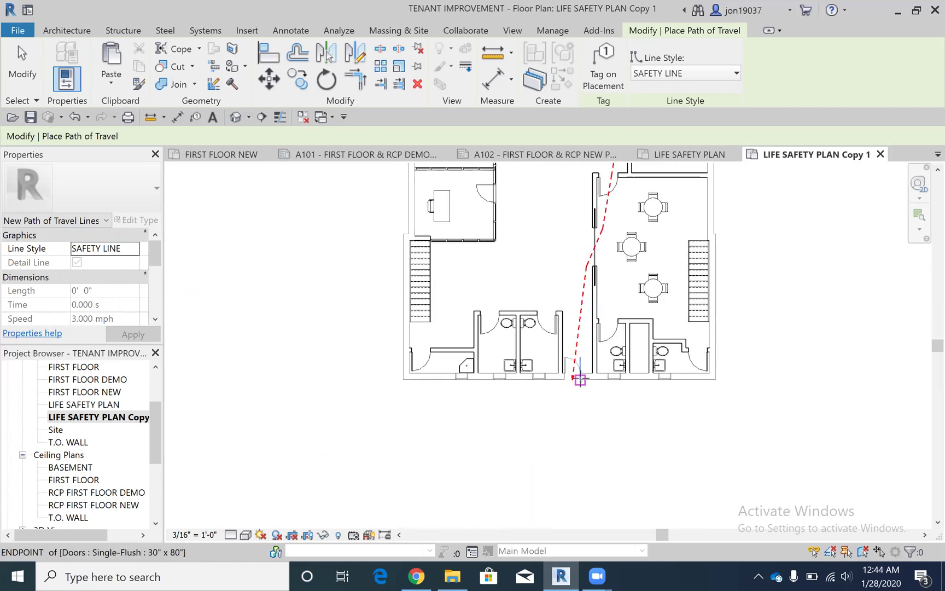
middle_drag(570, 305, 575, 376)
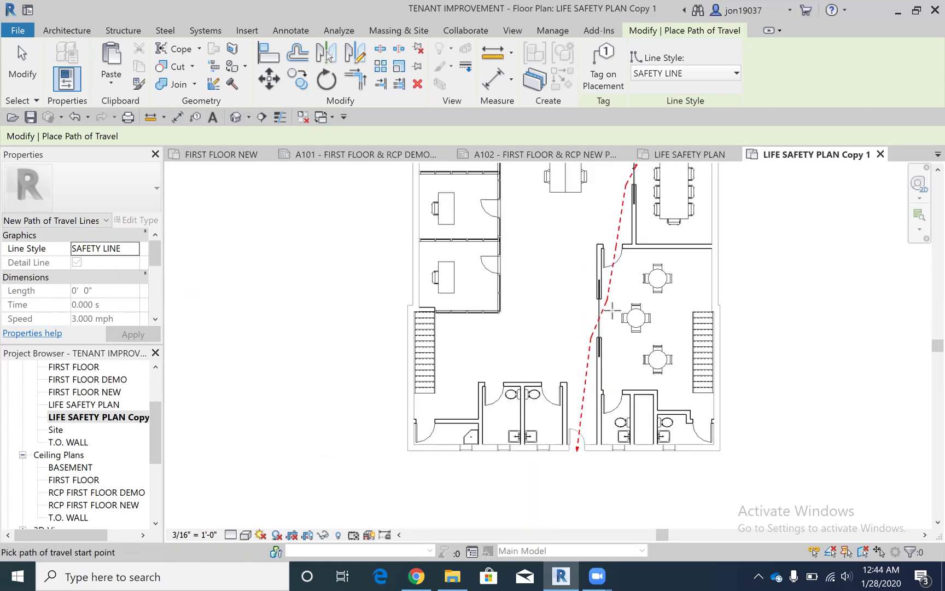
scroll(601, 280, up, 2)
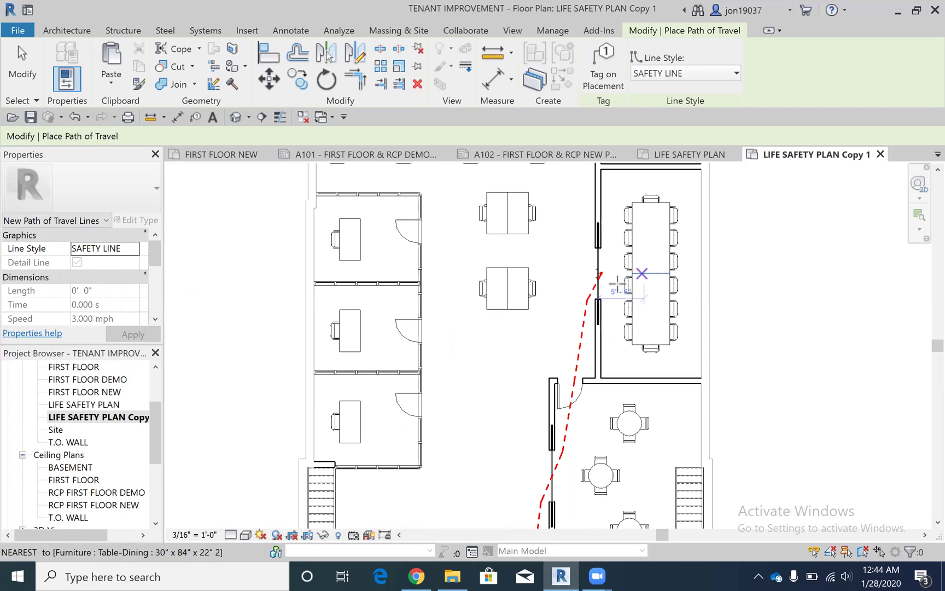
scroll(601, 274, up, 1)
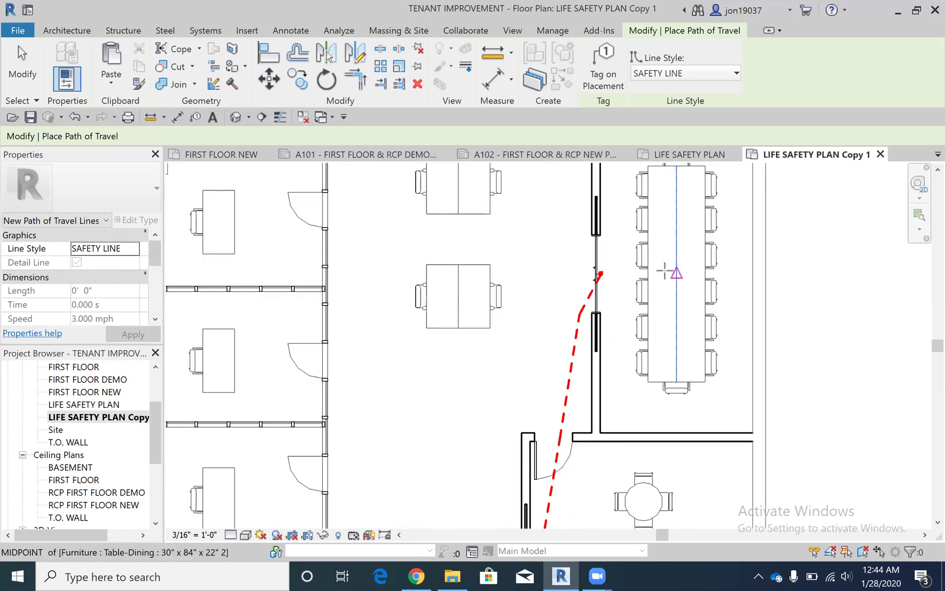
click(601, 277)
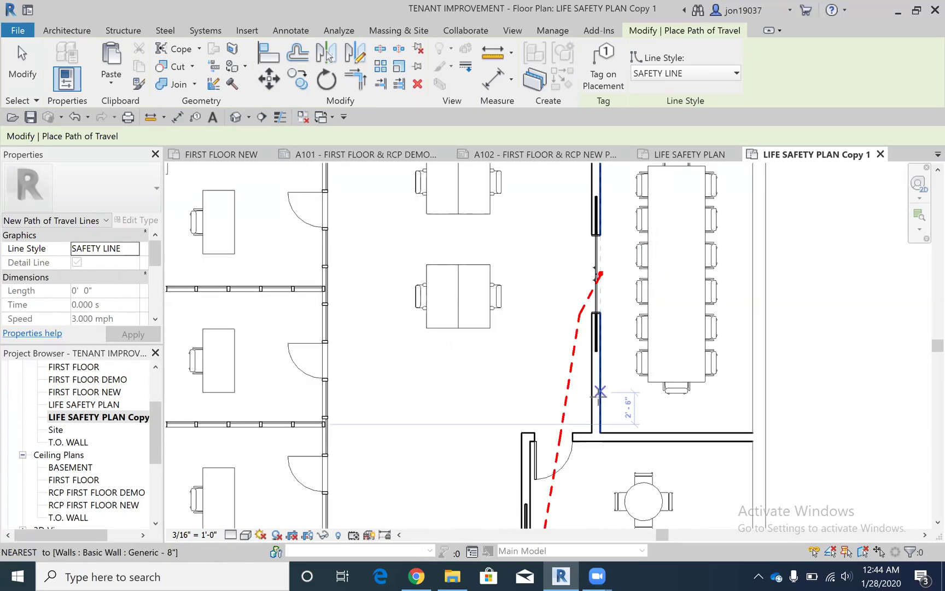
scroll(601, 389, down, 1)
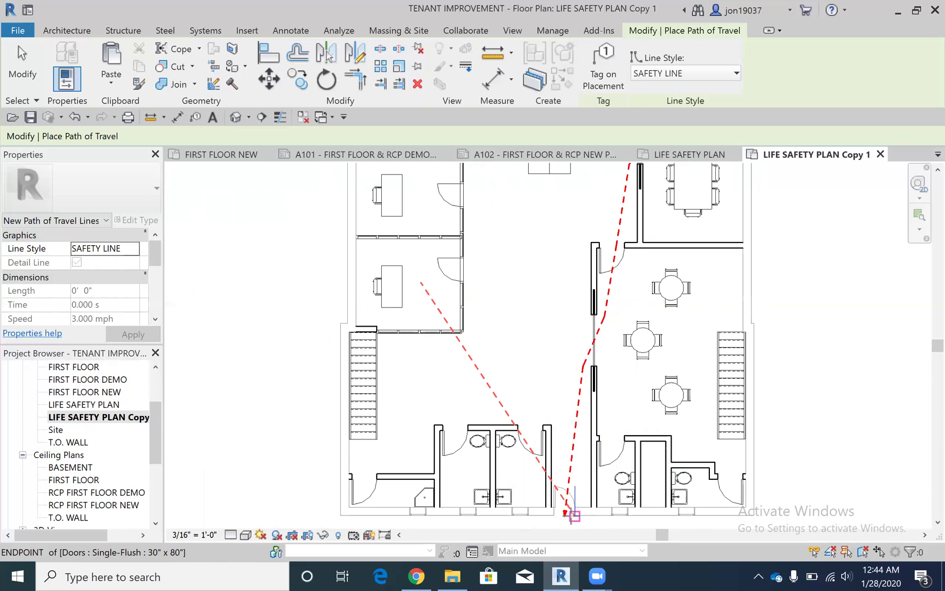
click(565, 511)
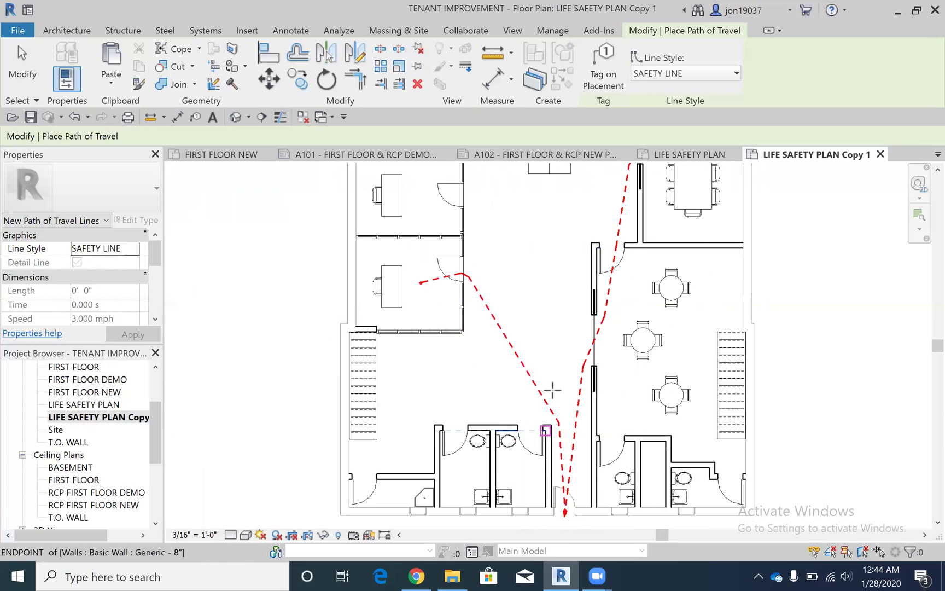
scroll(530, 284, down, 1)
Draw a path of travel from the upper conference room door to the entry door by the lounge
middle_drag(530, 284, 509, 435)
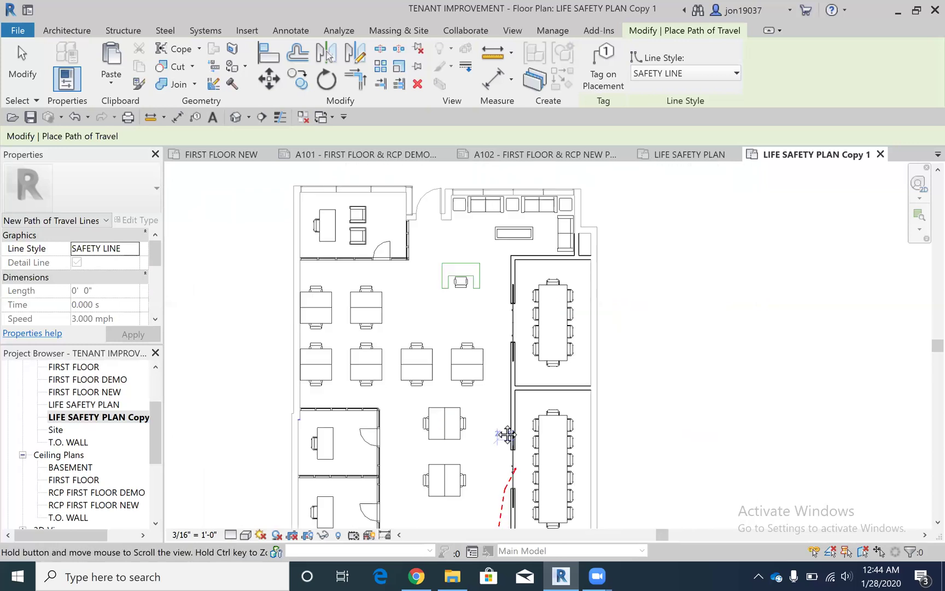
scroll(534, 343, up, 3)
click(502, 309)
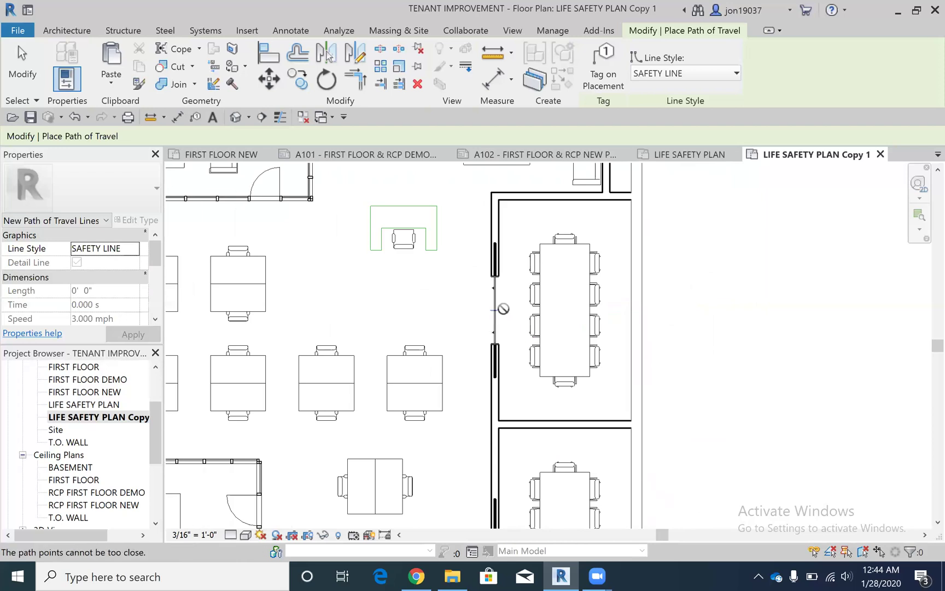
middle_drag(509, 338, 546, 388)
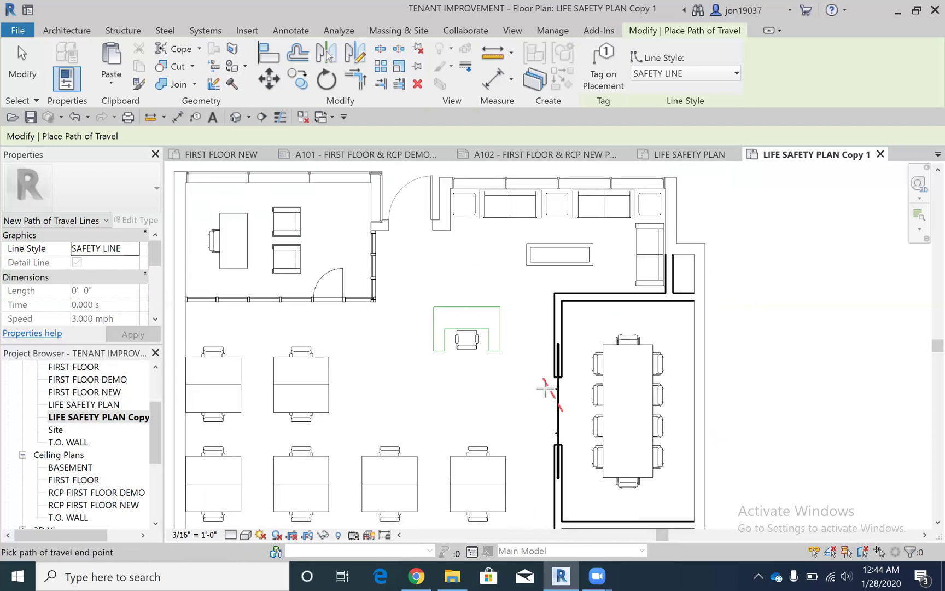
click(412, 232)
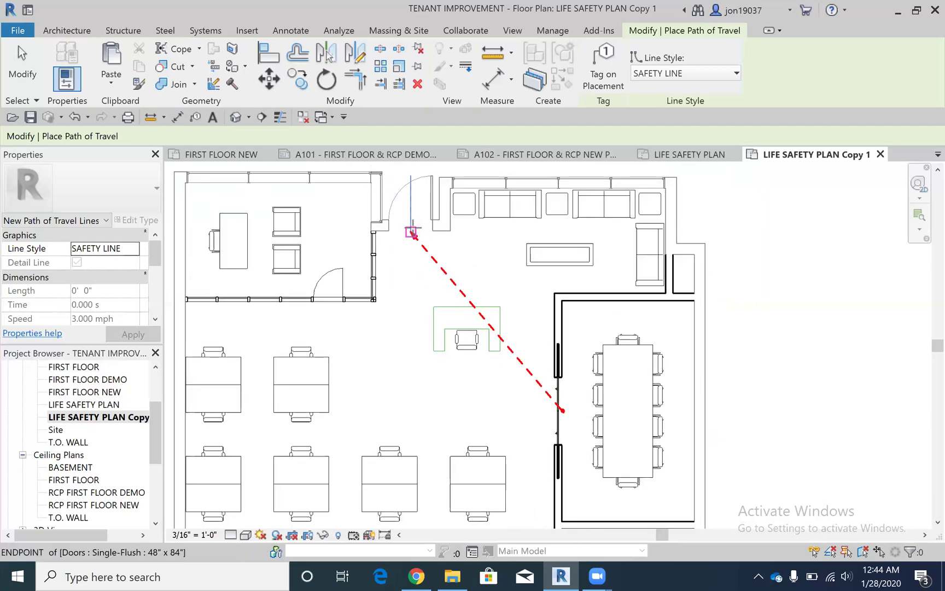
scroll(464, 333, up, 3)
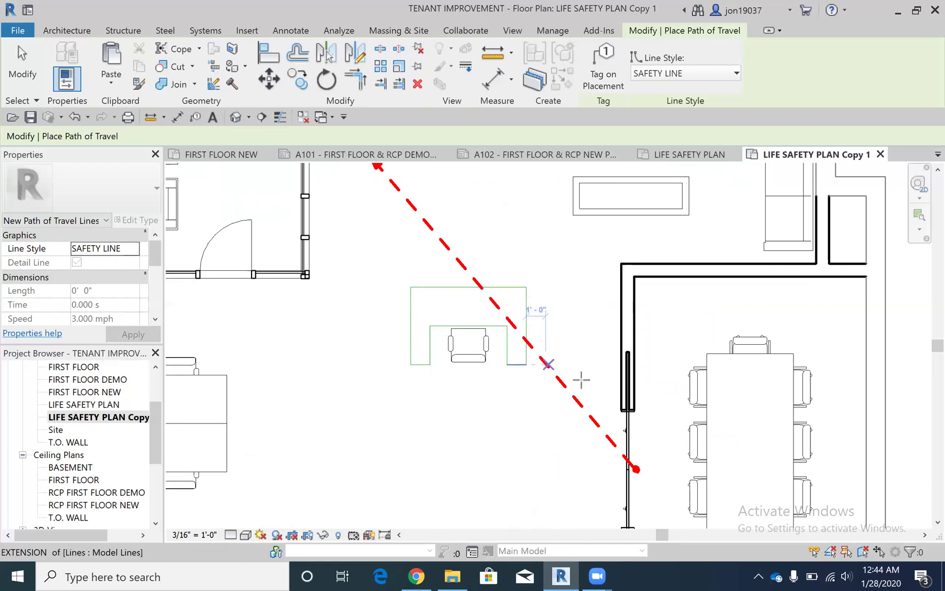
scroll(582, 380, down, 2)
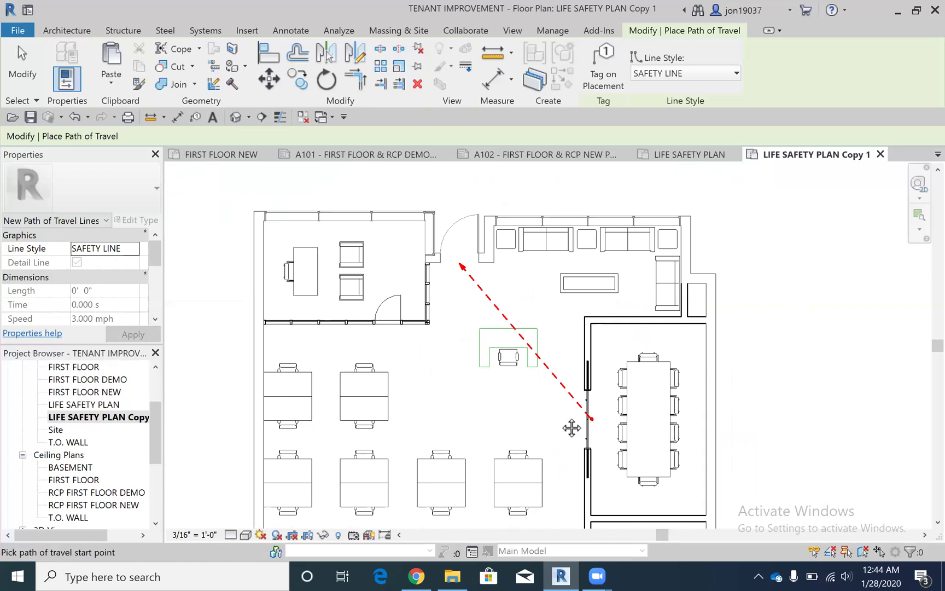
middle_drag(569, 428, 606, 359)
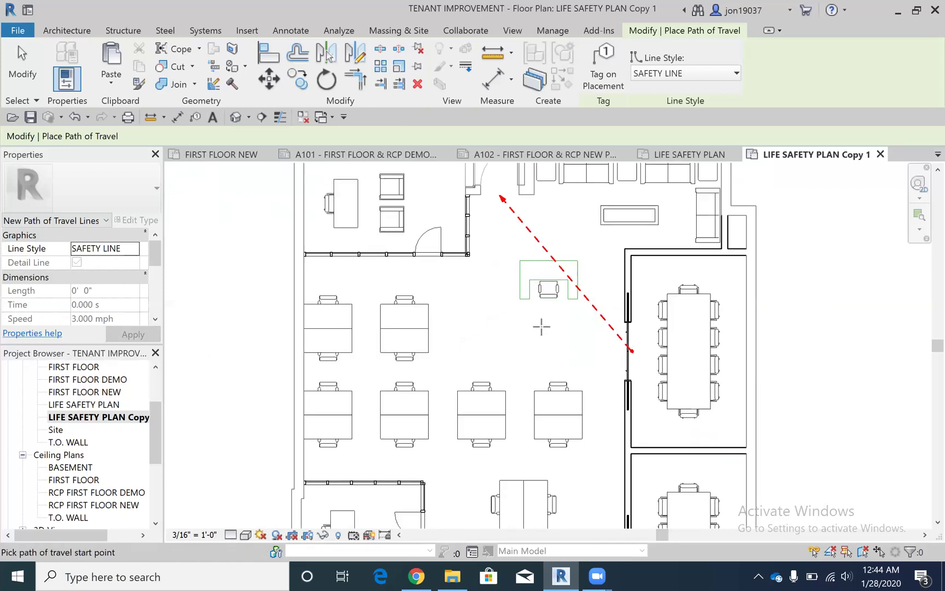
Add a waypoint to the upper conference room route, moving it left of the reception desk (about 25' 9")
key(Escape)
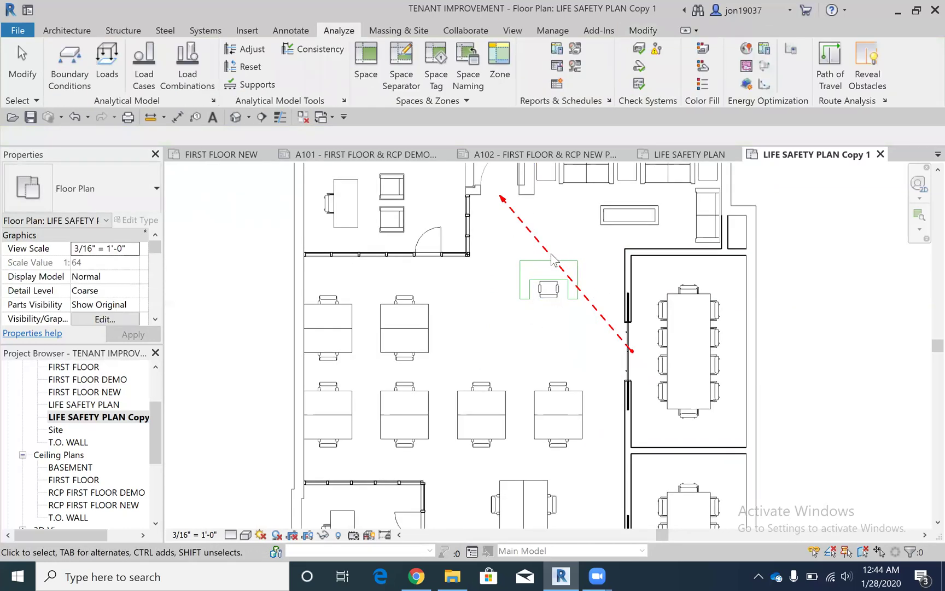
click(547, 256)
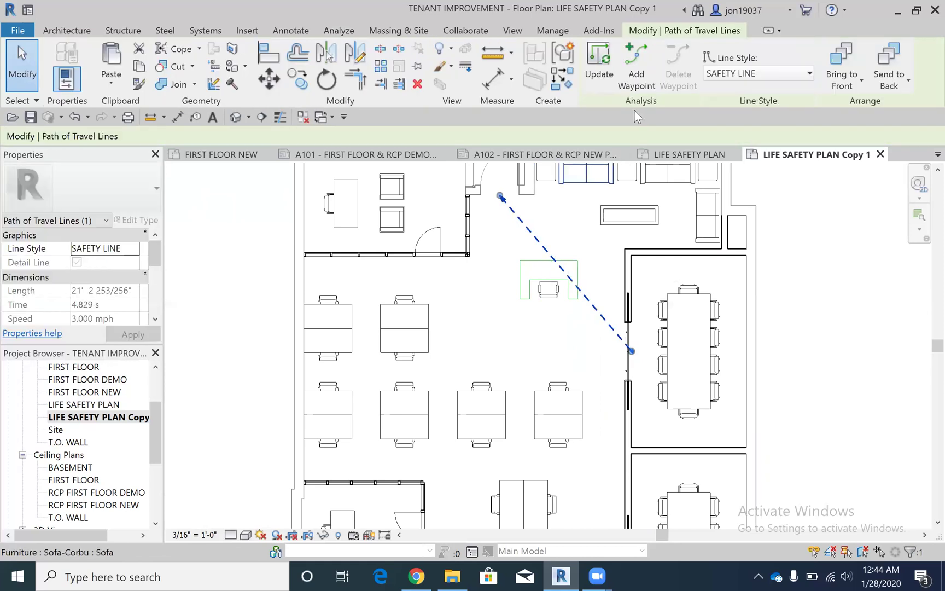
click(636, 65)
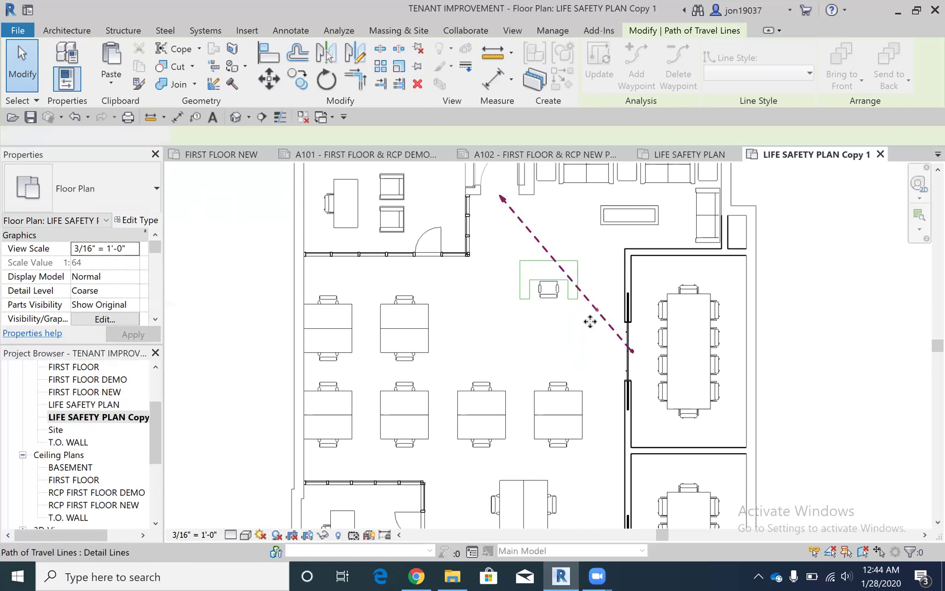
click(596, 308)
scroll(596, 319, up, 2)
drag(598, 302, 436, 302)
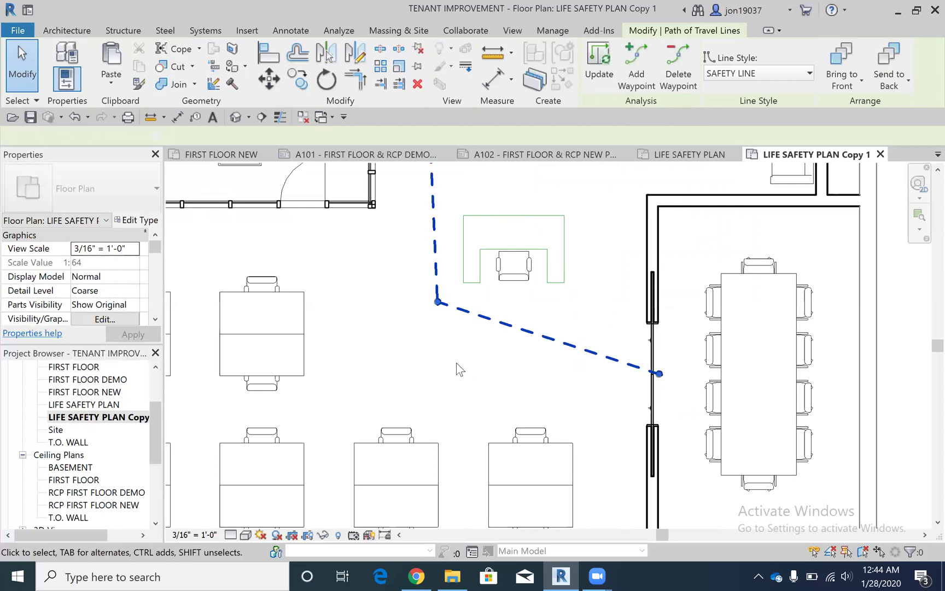
scroll(456, 364, down, 3)
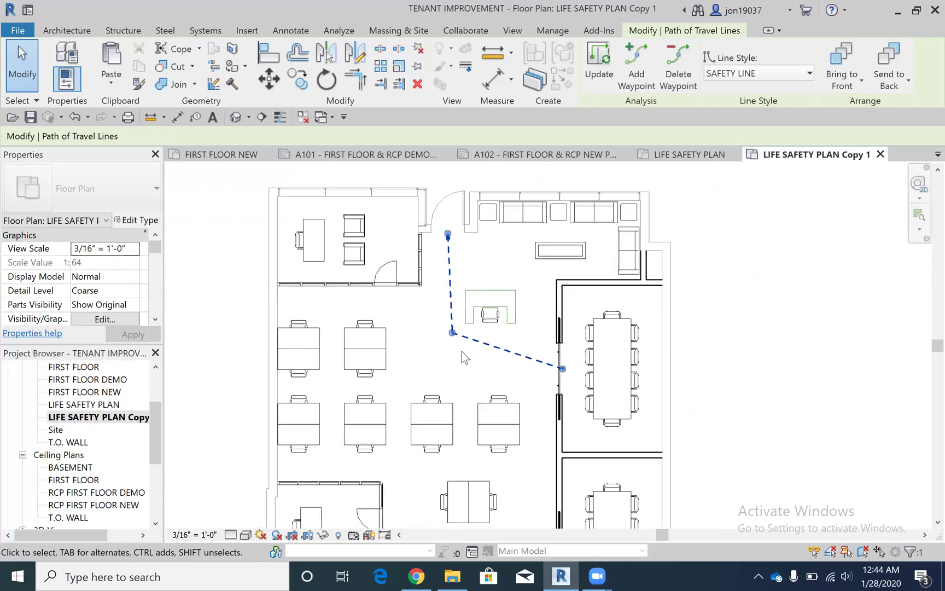
click(753, 322)
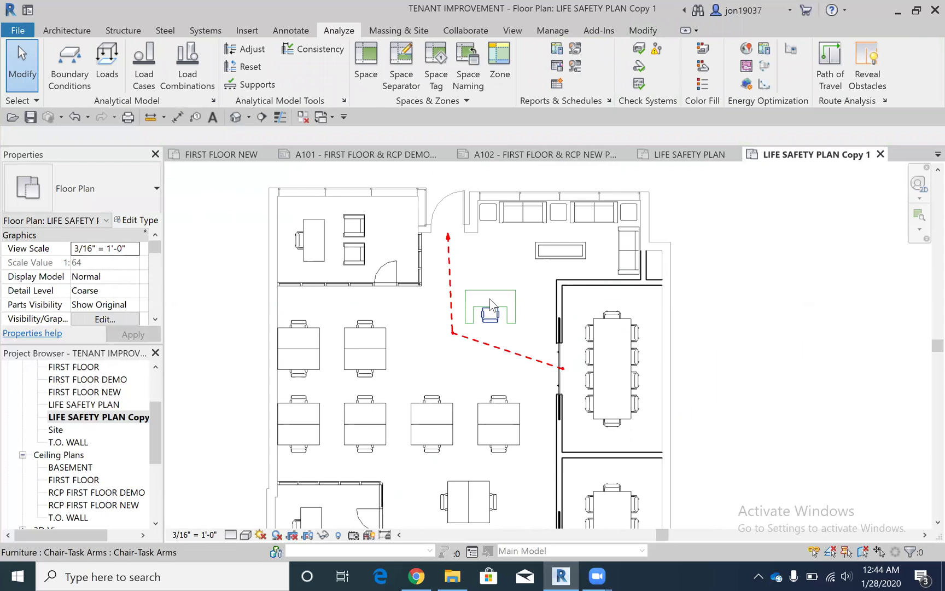
Add a waypoint to the long conference-room-to-bottom-exit route, lengthening it to about 48' 6"
middle_drag(547, 175, 550, 77)
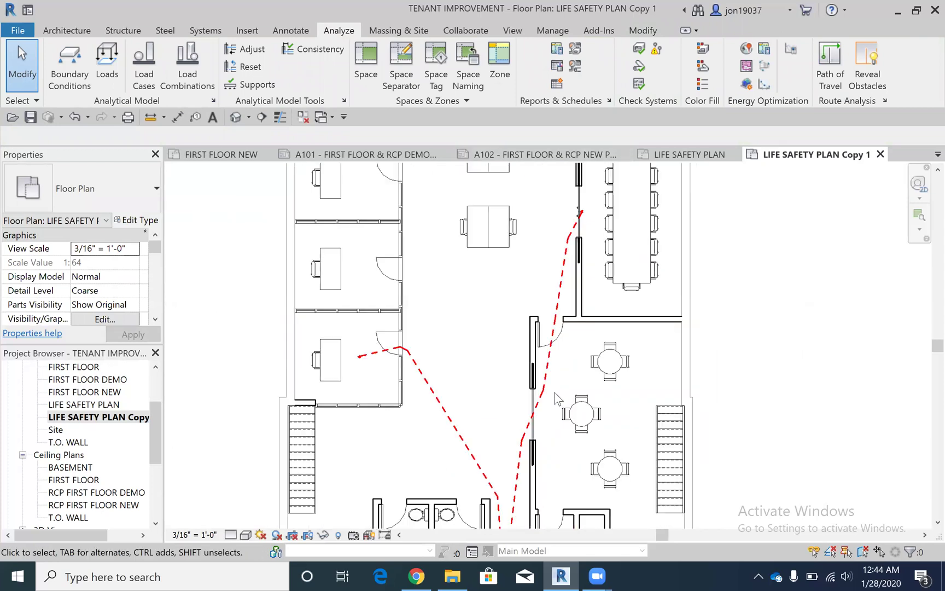
middle_drag(554, 393, 613, 361)
scroll(626, 314, down, 4)
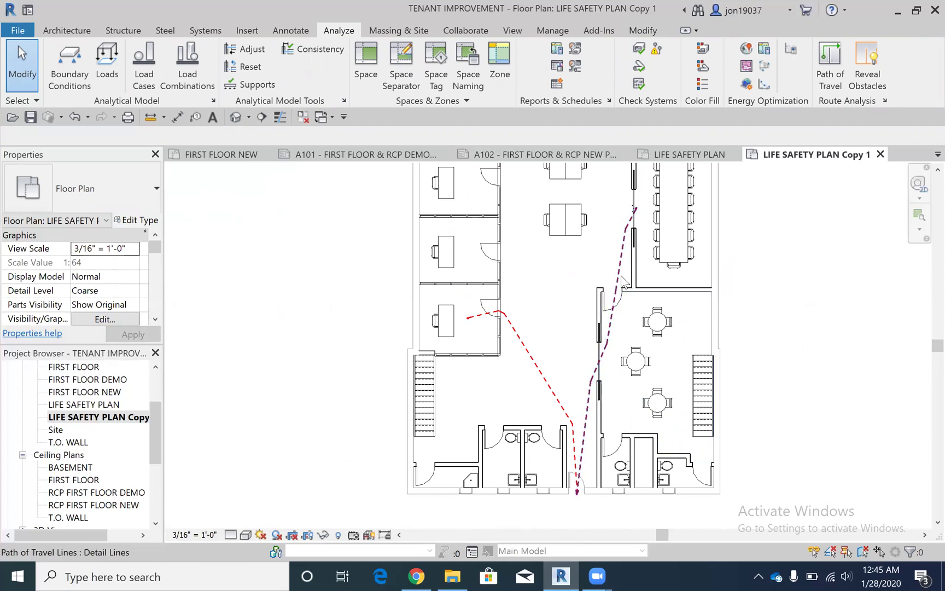
click(622, 277)
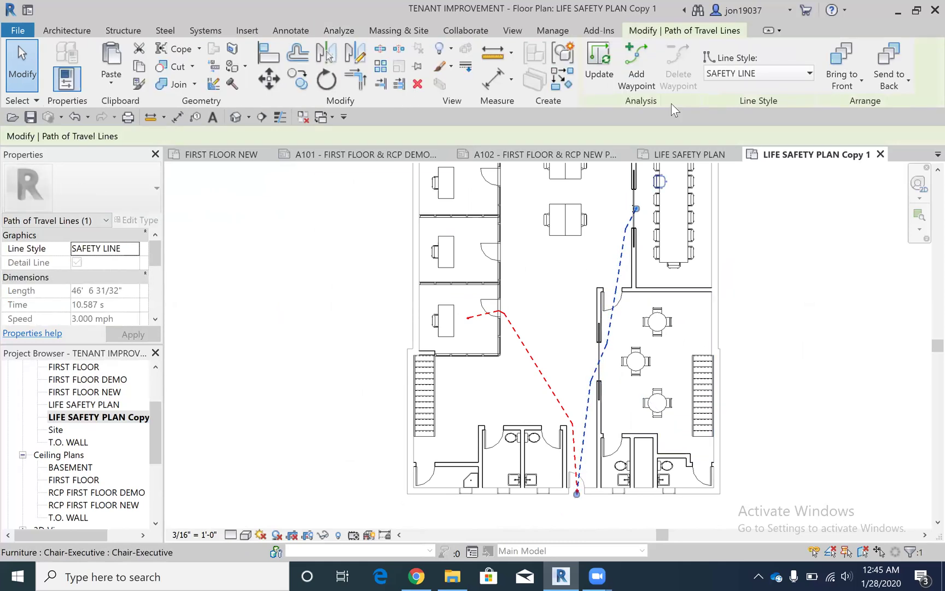
click(618, 278)
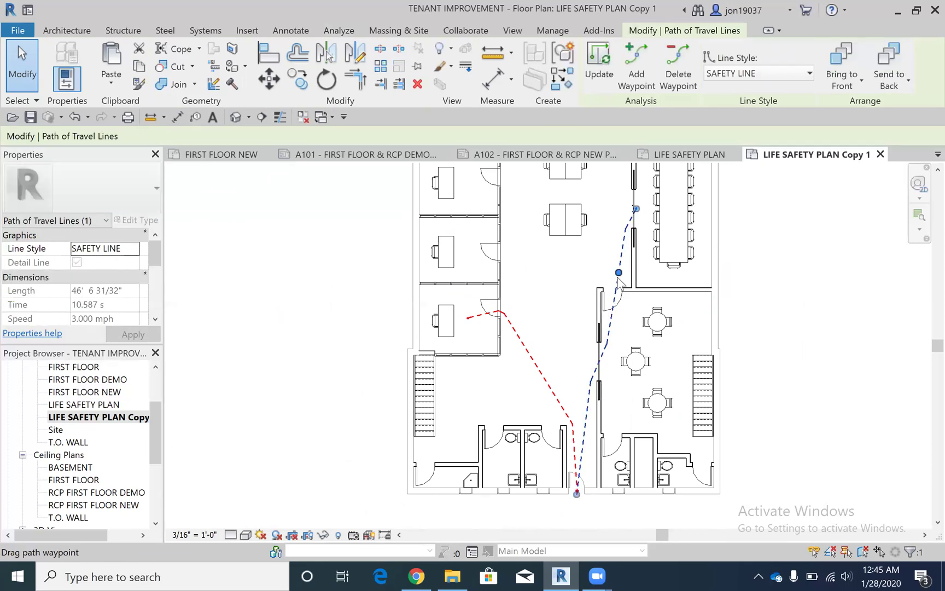
scroll(618, 273, up, 2)
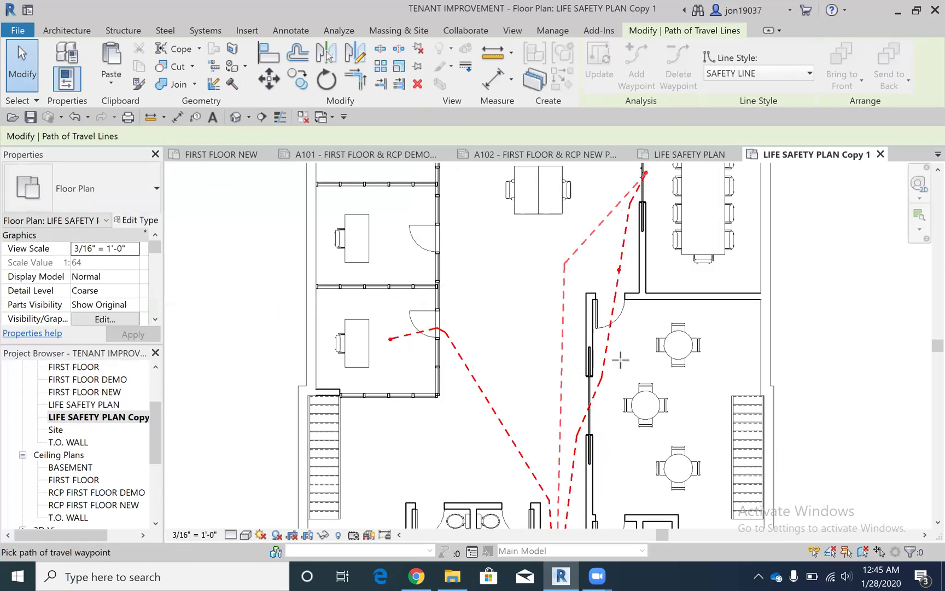
click(564, 264)
scroll(601, 354, down, 2)
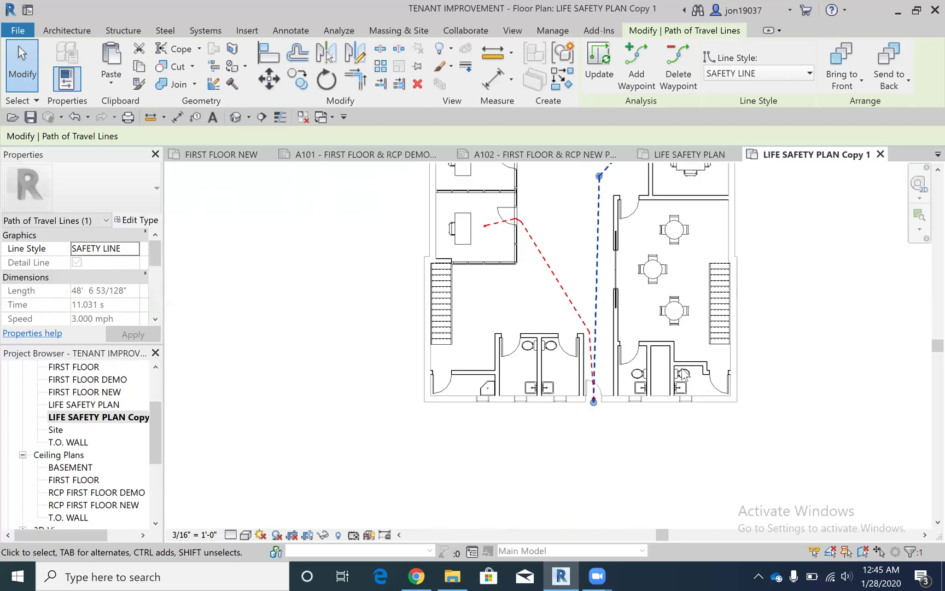
middle_drag(765, 329, 783, 336)
click(783, 335)
scroll(659, 414, down, 5)
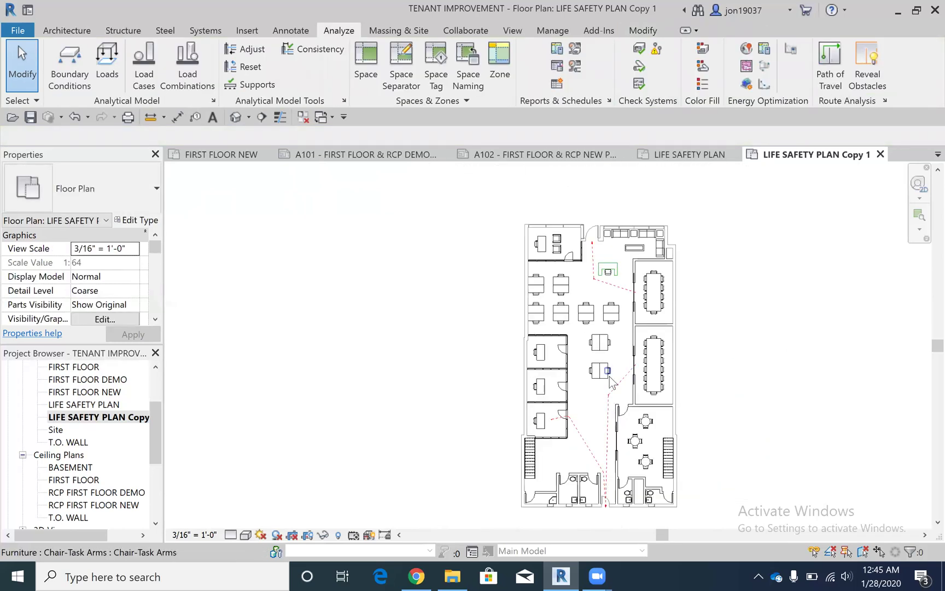
middle_drag(636, 400, 613, 376)
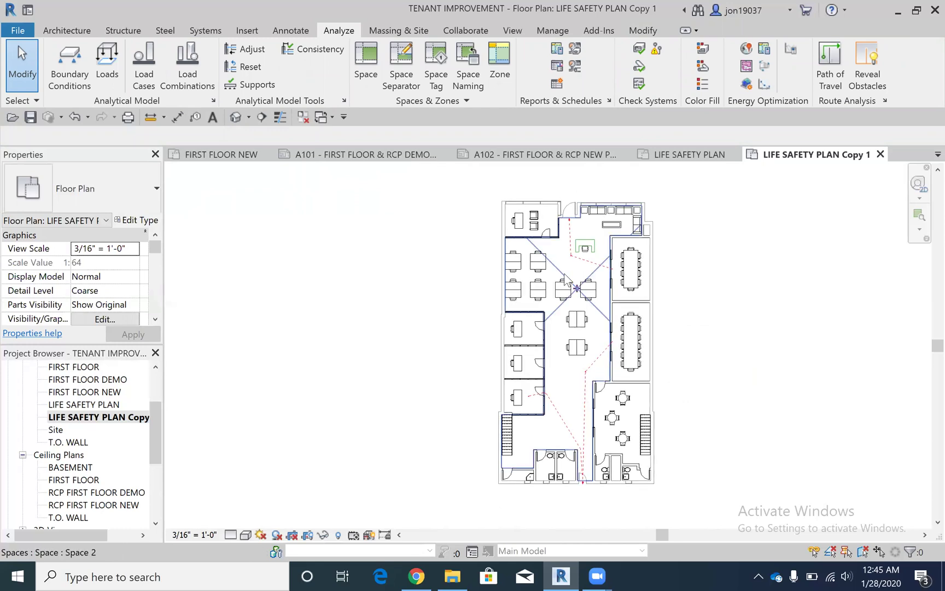
scroll(586, 348, up, 1)
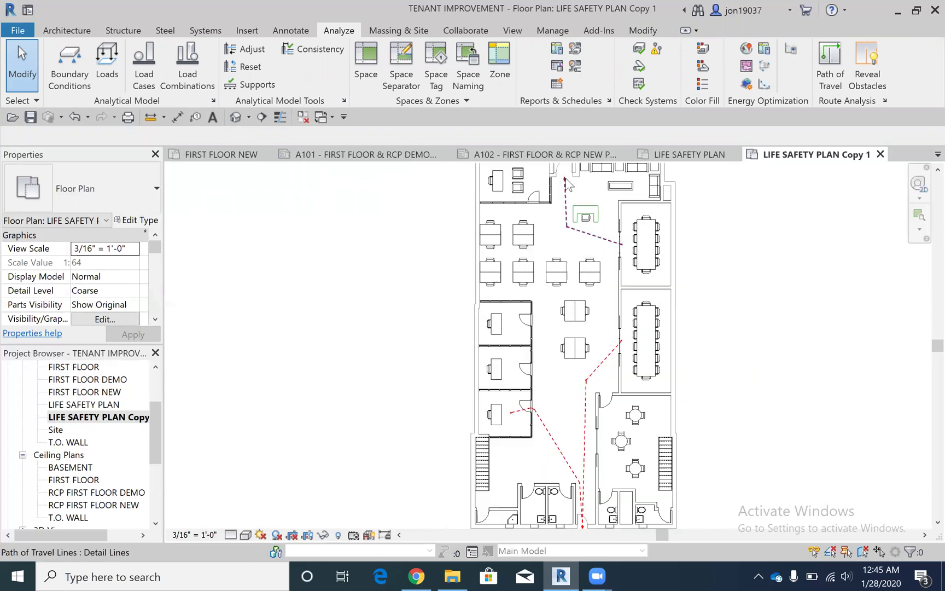